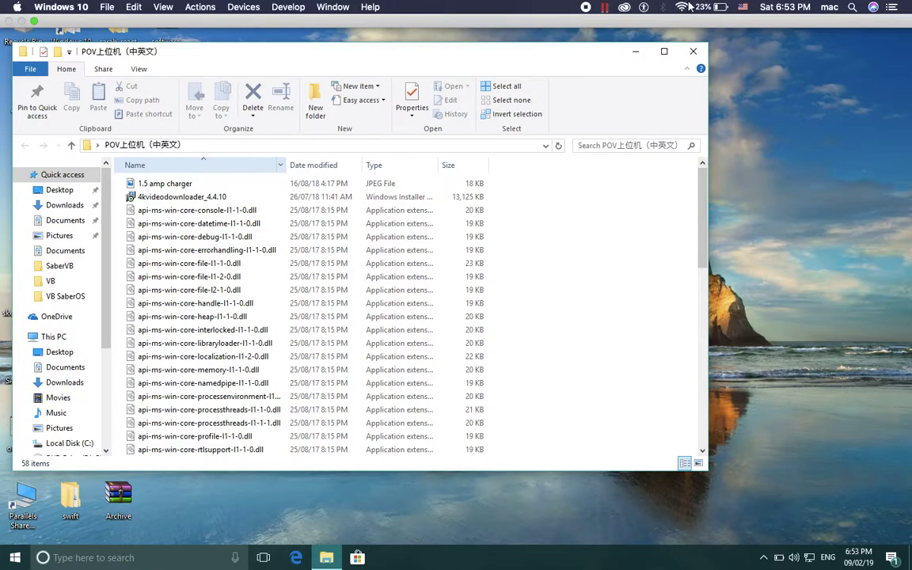
Join the 3D-LED-FAN Wi-Fi network by entering its password with Show password ticked.
left_click(681, 7)
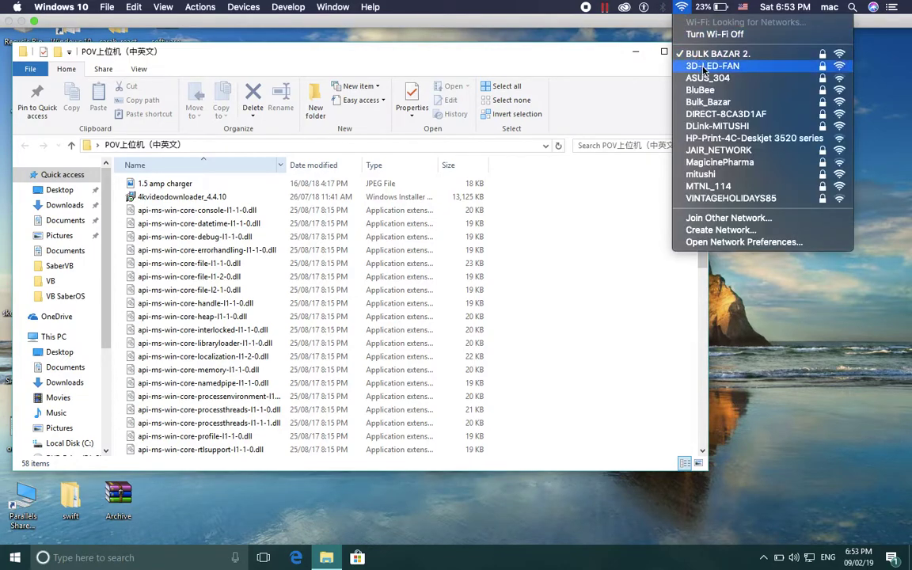
left_click(701, 67)
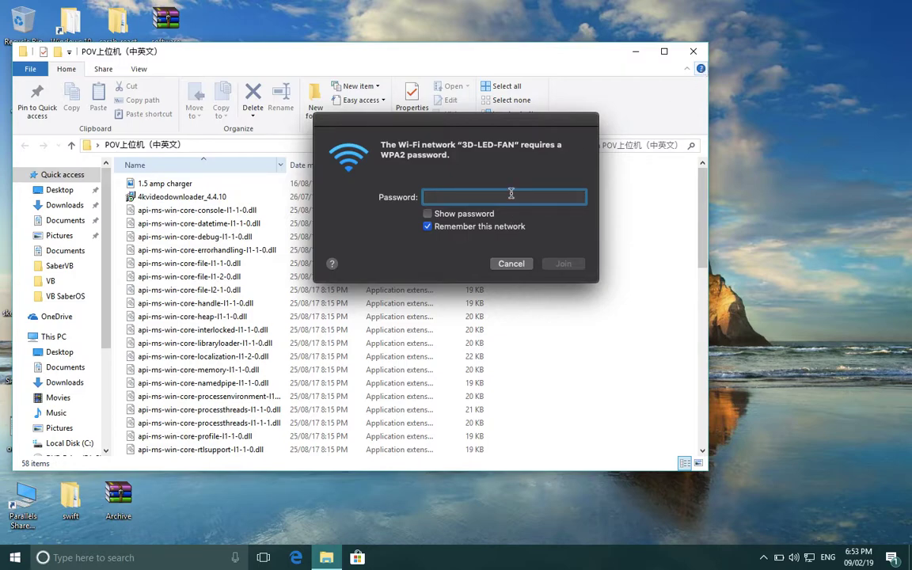
left_click(428, 214)
type("123456789")
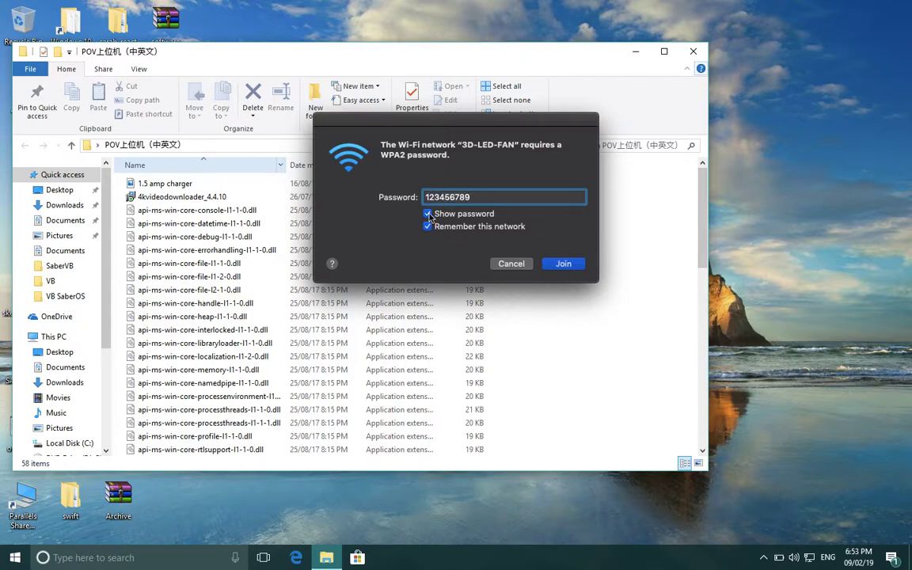
left_click(562, 264)
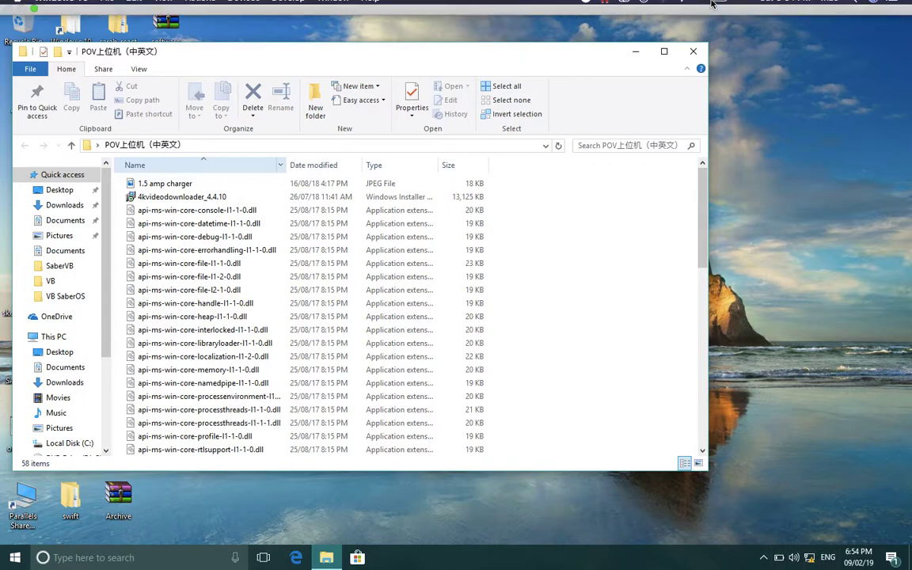
Confirm 3D-LED-FAN is connected and allow the PC to be discoverable on Network 3.
mouse_move(645, 3)
left_click(683, 8)
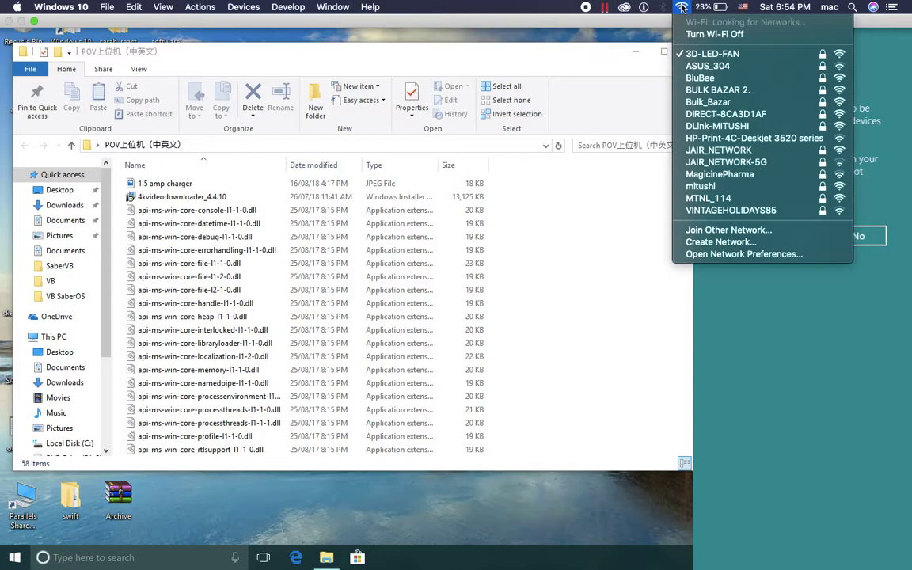
left_click(786, 367)
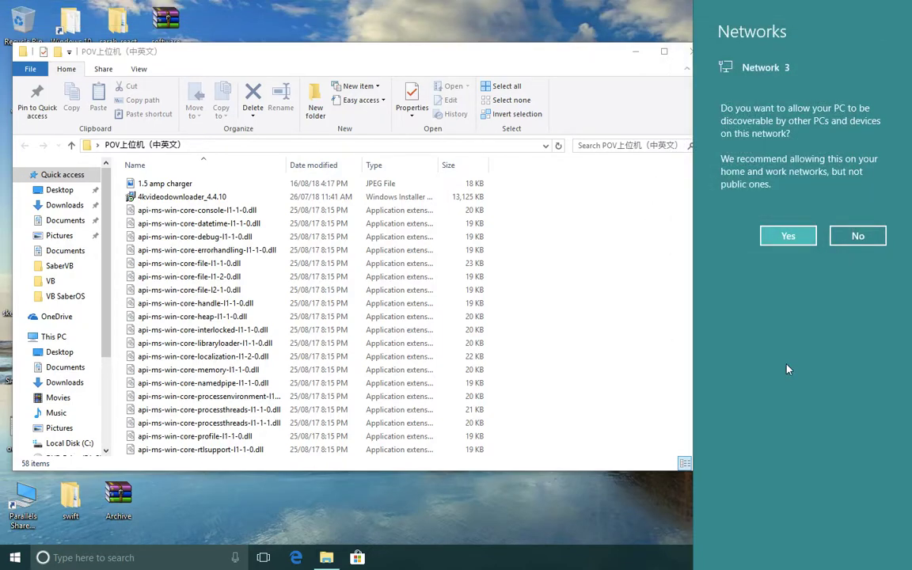
left_click(806, 234)
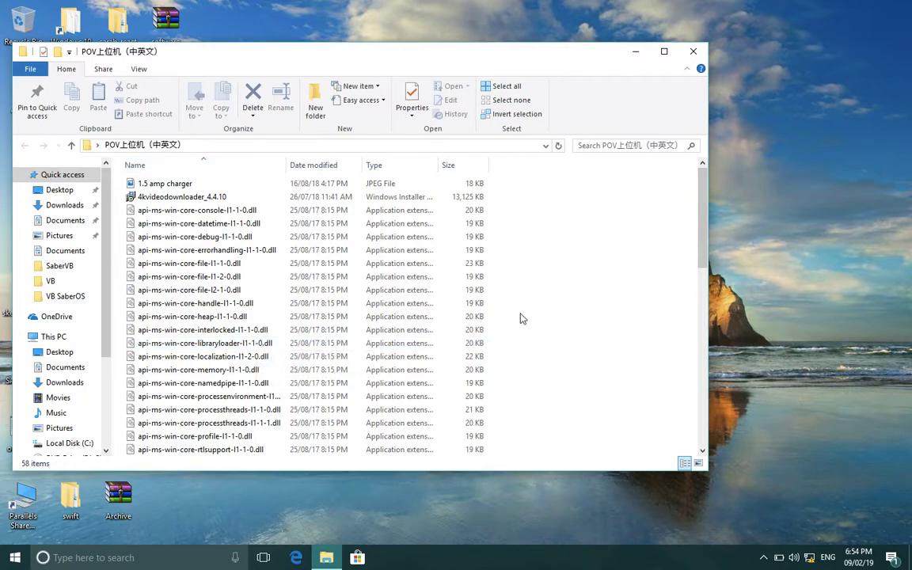
scroll(521, 319, "down", 12)
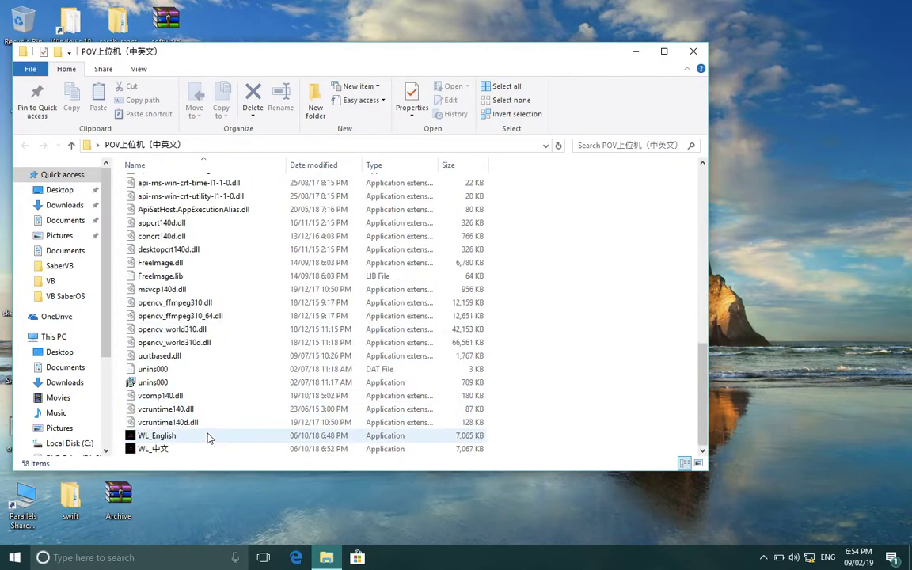
Launch WL_English, maximize the Hologram 3D FAN window and connect it to the fan.
left_click(208, 438)
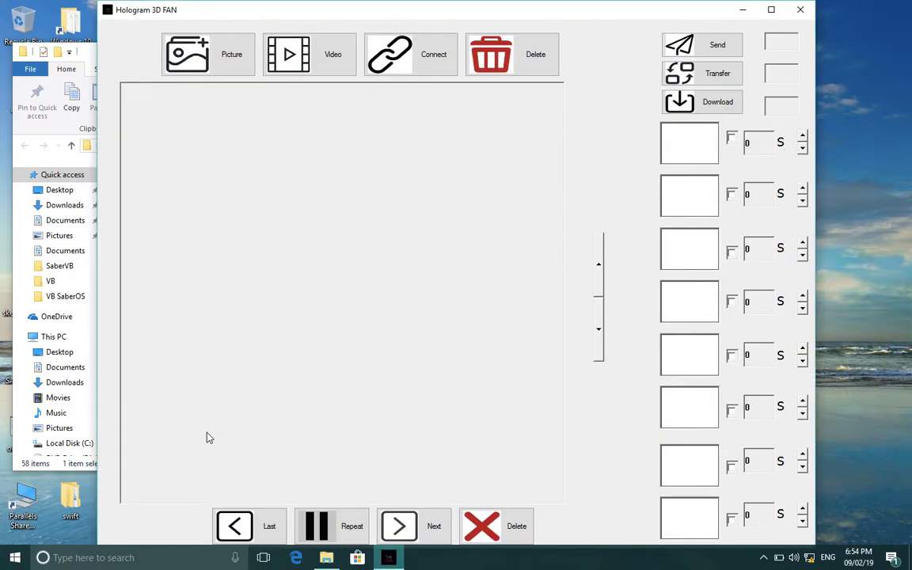
left_click(771, 10)
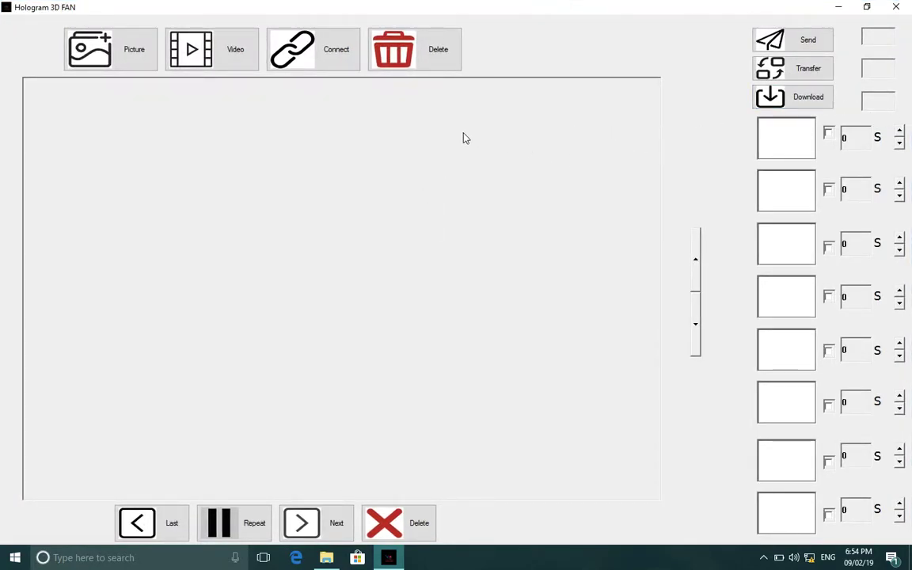
left_click(320, 68)
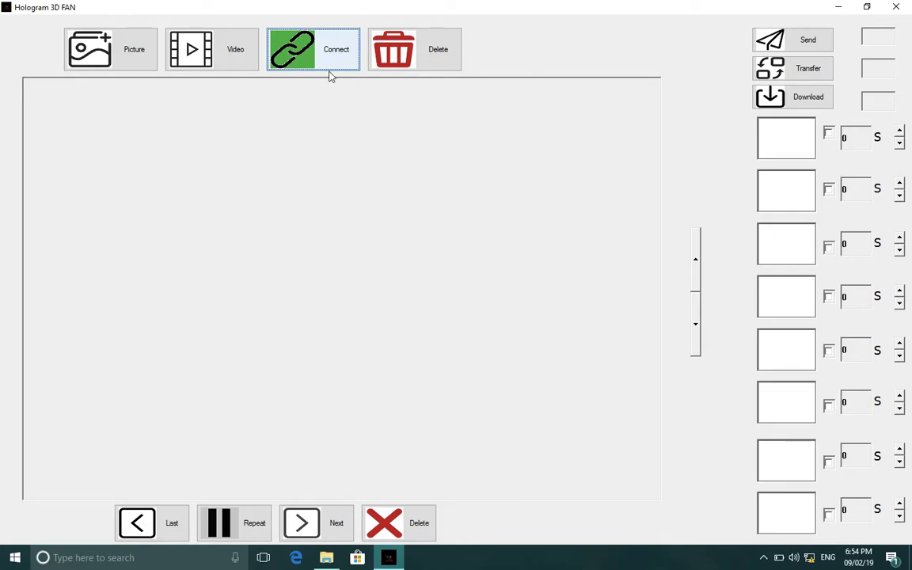
left_click(115, 52)
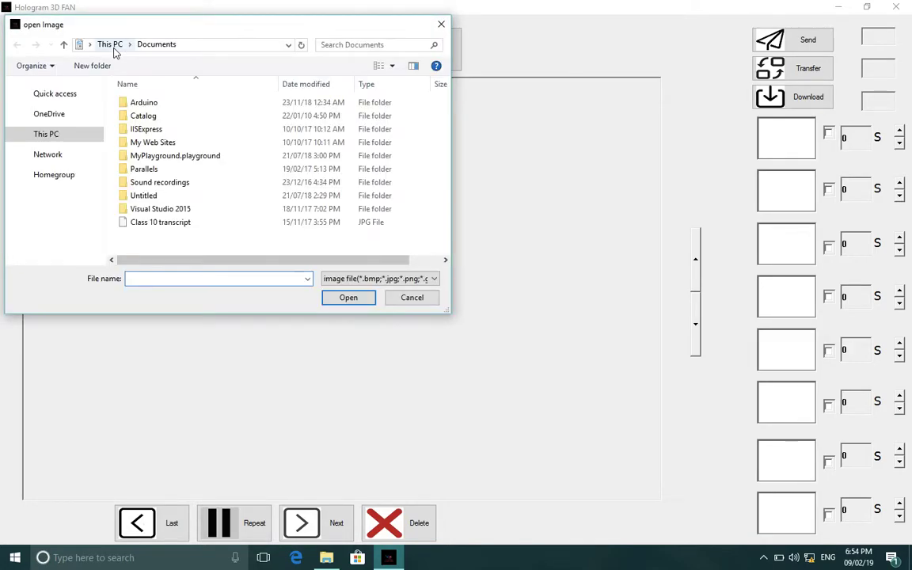
Browse to BOOTCAMP on 'Mac' (V:) > bulkbazar and load the bulkbazar logo image.
scroll(48, 237, "down", 5)
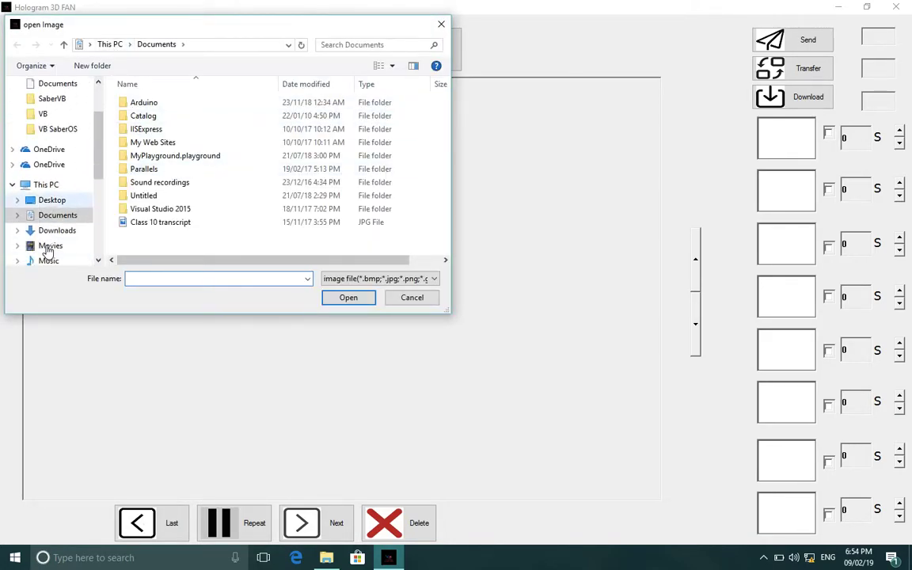
scroll(65, 196, "down", 2)
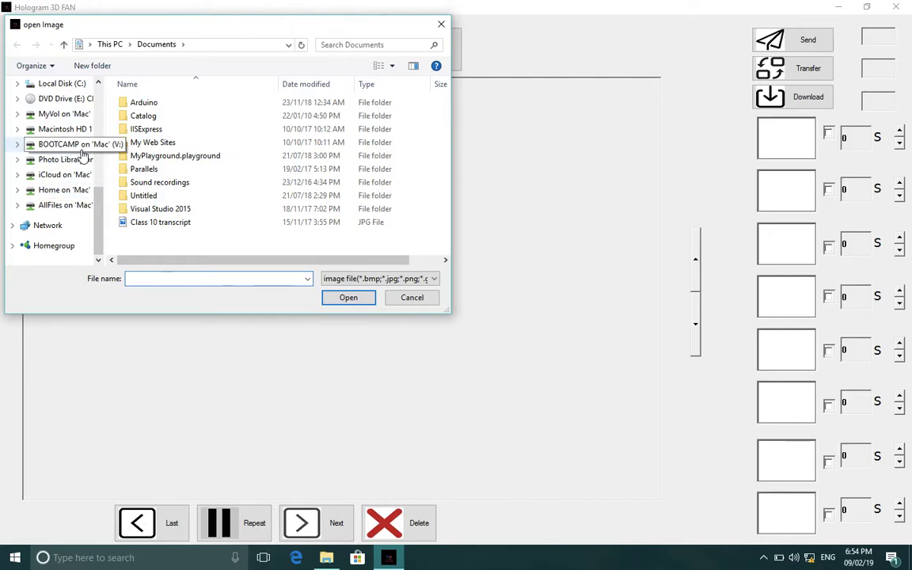
left_click(68, 148)
scroll(209, 176, "down", 1)
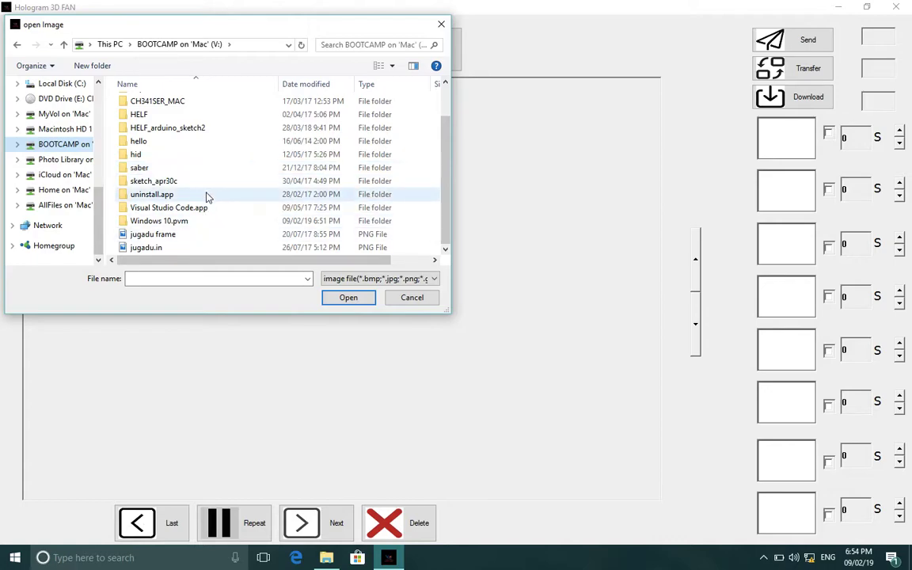
scroll(190, 124, "up", 1)
left_click(186, 121)
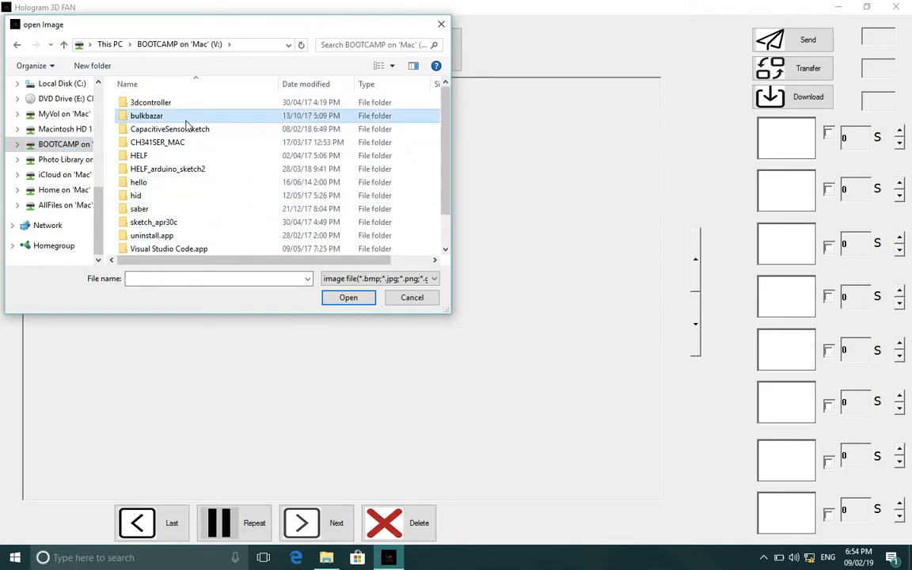
double_click(186, 121)
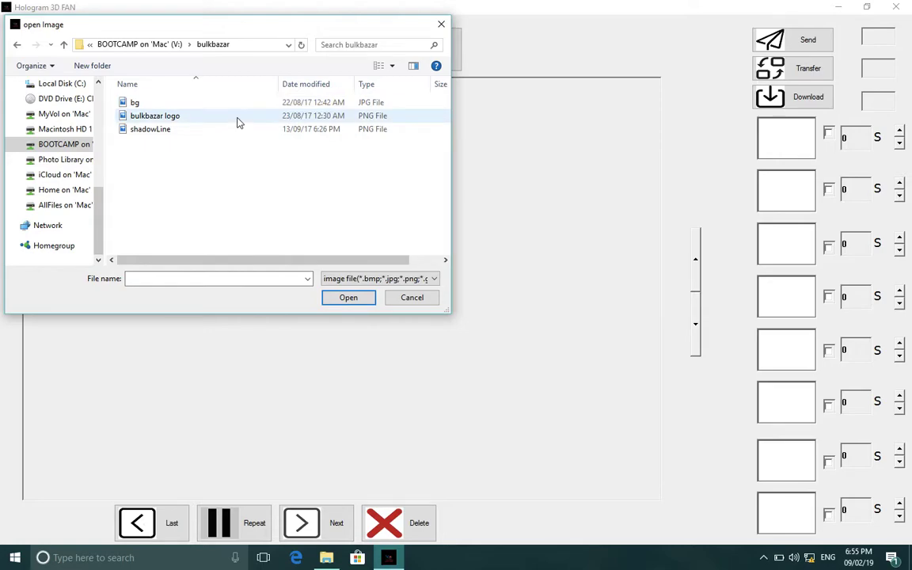
double_click(237, 119)
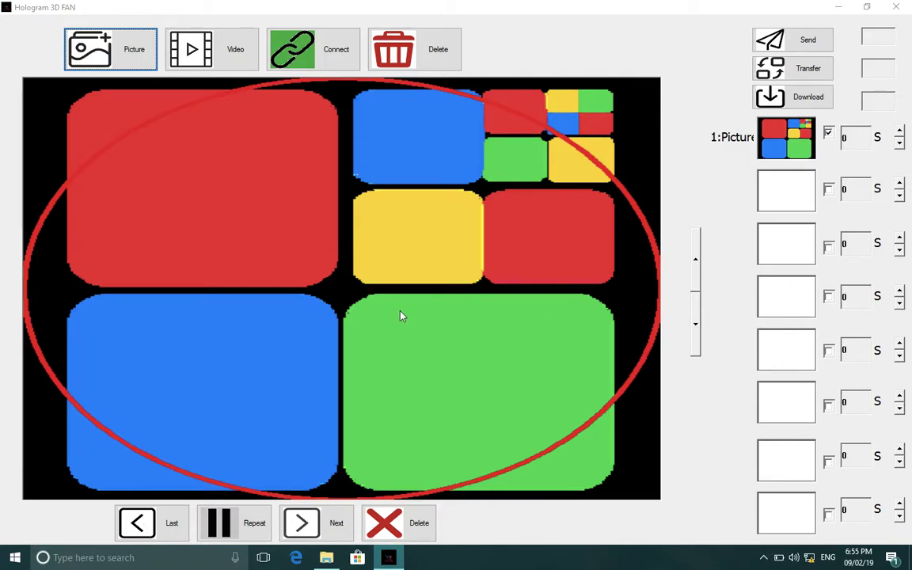
Transfer the loaded logo to the fan until progress reads 100%, with slot 1 at 5 S.
left_click(363, 309)
left_click(699, 292)
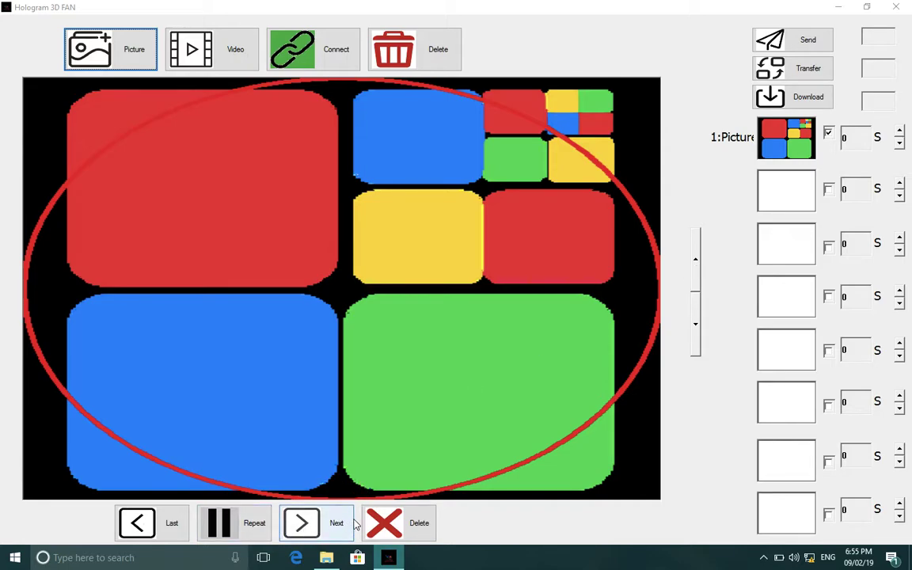
left_click(320, 520)
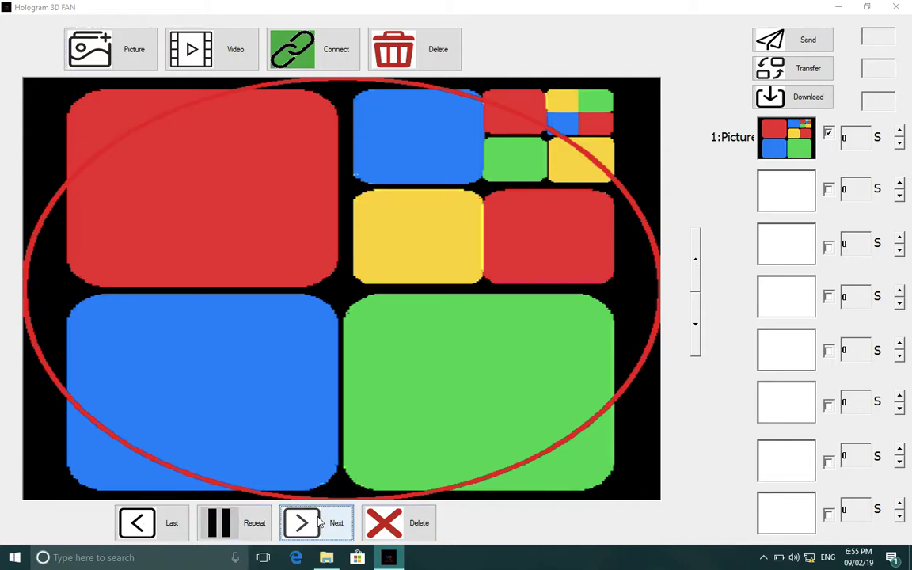
left_click(786, 70)
left_click(802, 93)
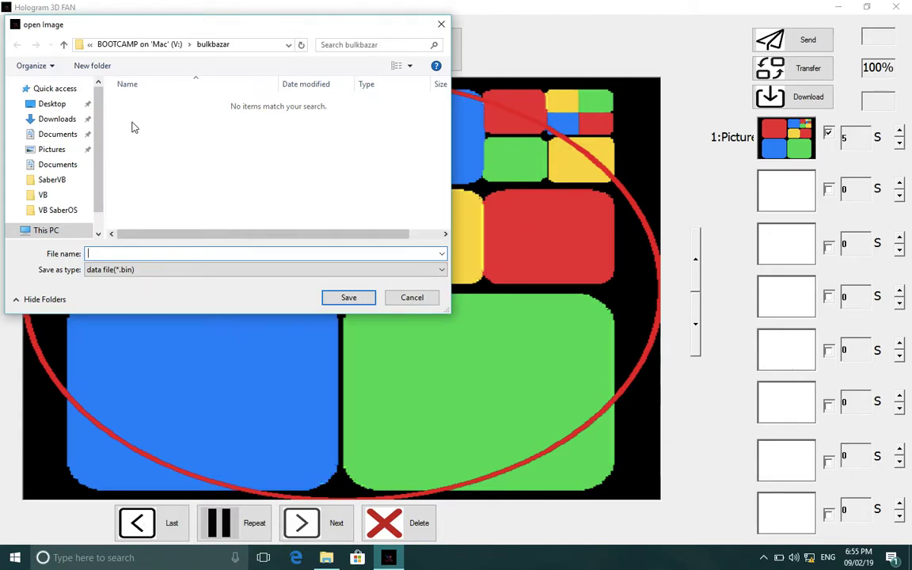
Save the picture as a .bin file named 'hlologram image' on the Desktop.
left_click(55, 102)
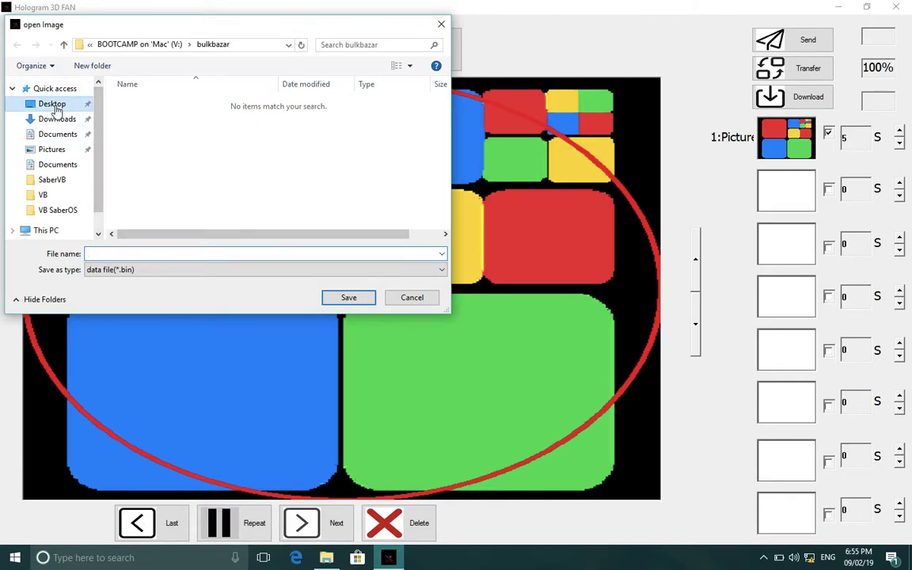
left_click(285, 252)
type("hl")
type("olo")
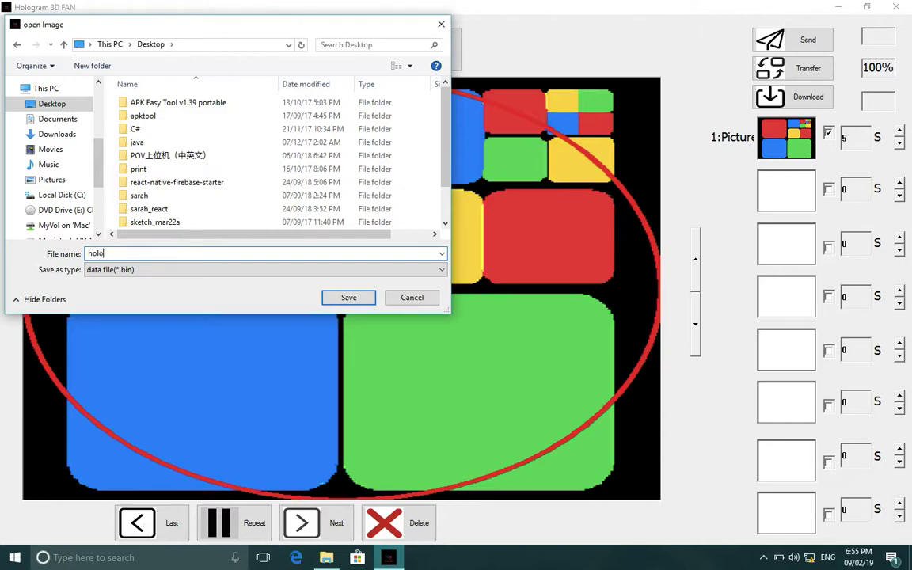
type("gram image")
key("Return")
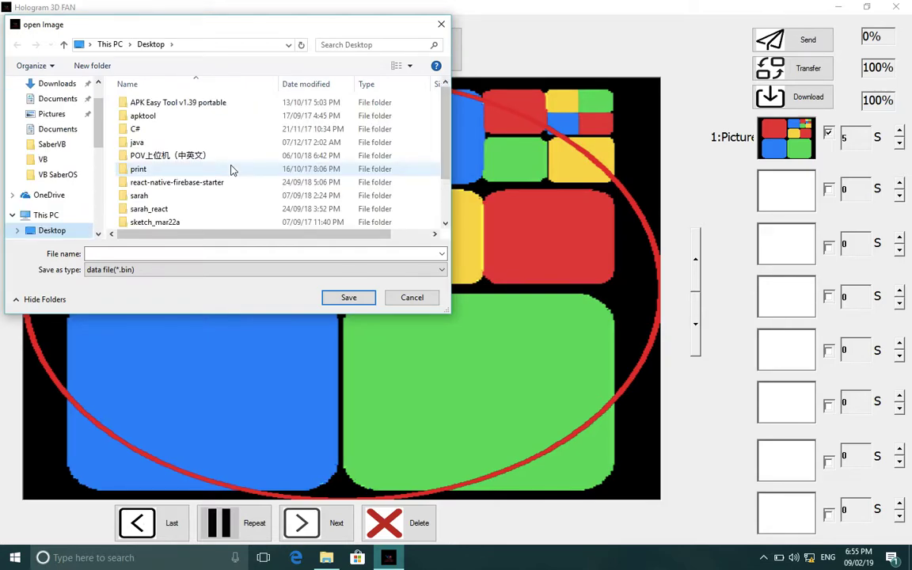
Save the picture over the existing hologram image .bin file instead.
scroll(232, 171, "down", 2)
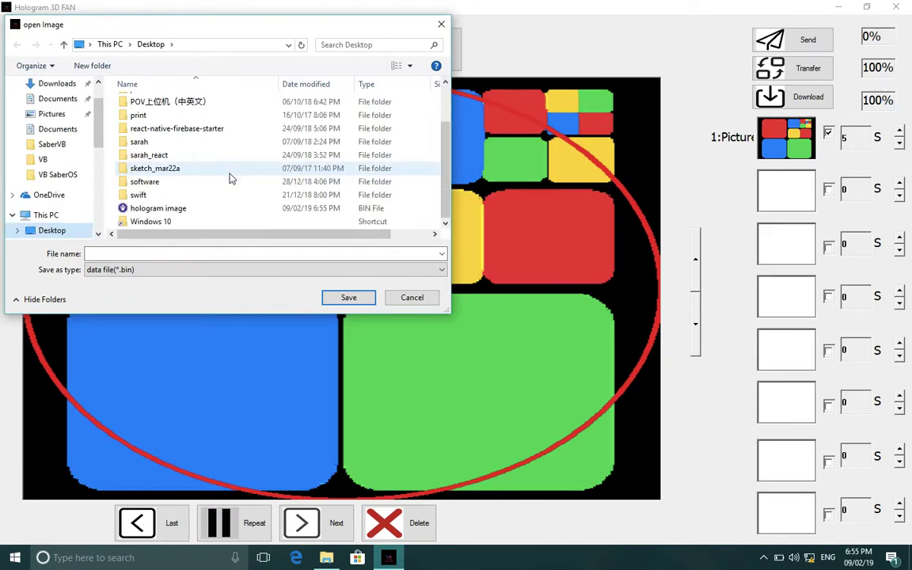
left_click(197, 209)
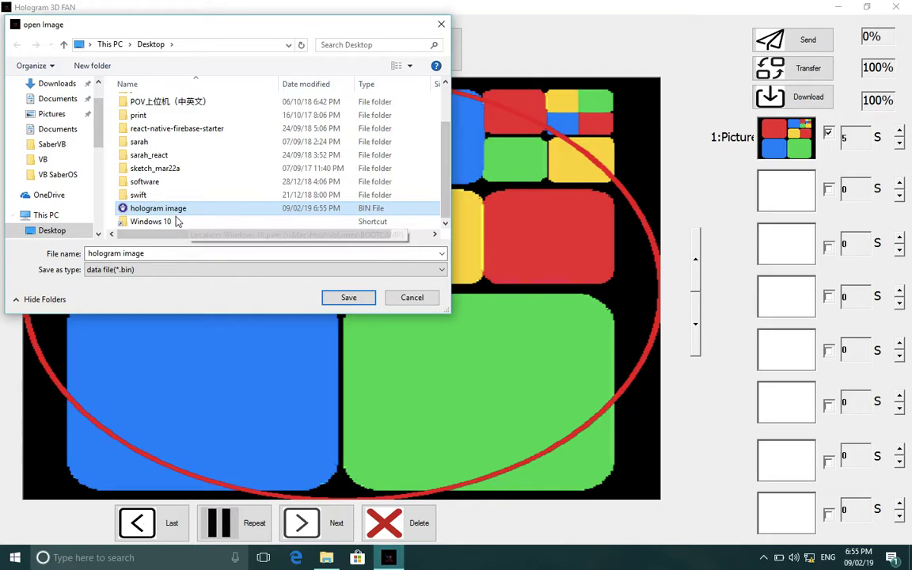
double_click(176, 209)
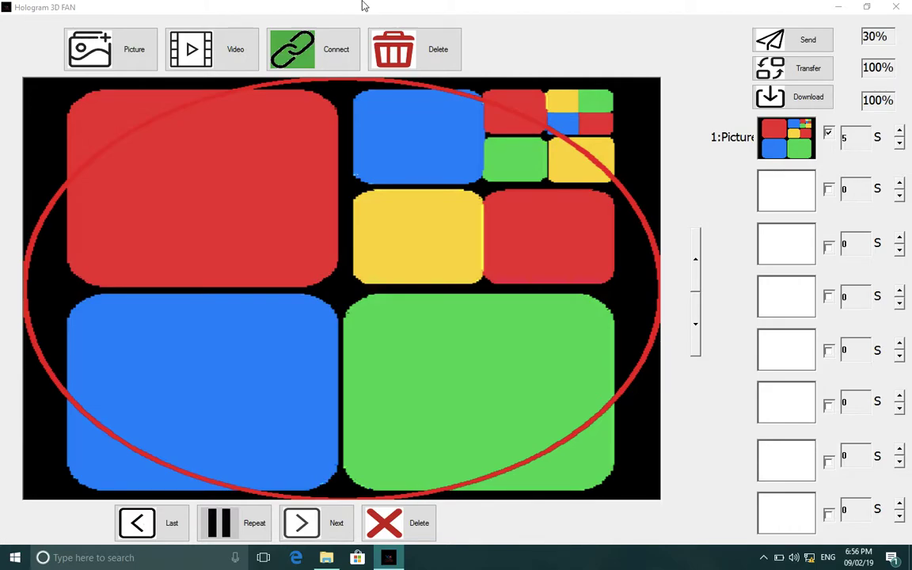
Wait until sending reaches 100%, then switch from the Windows space to the Dashboard.
key("ctrl+Up")
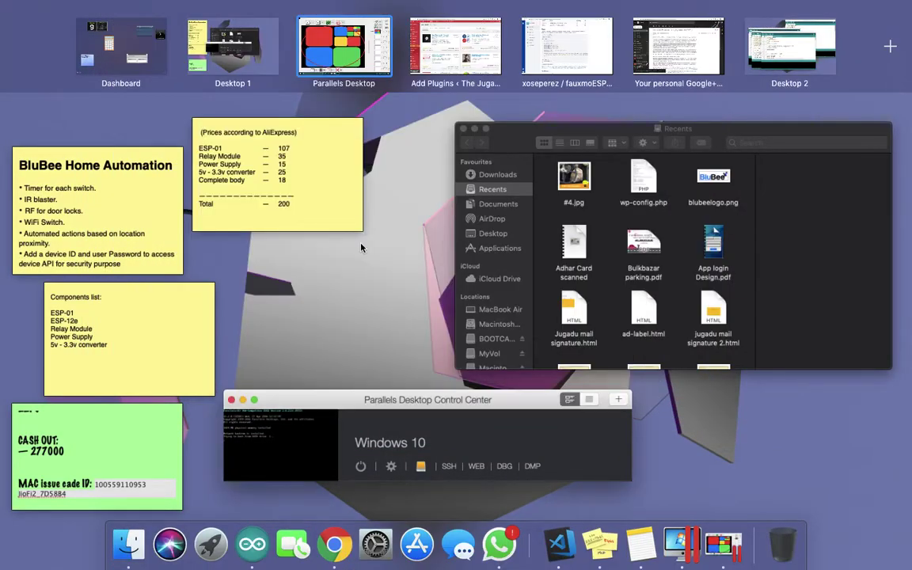
key("ctrl+Up")
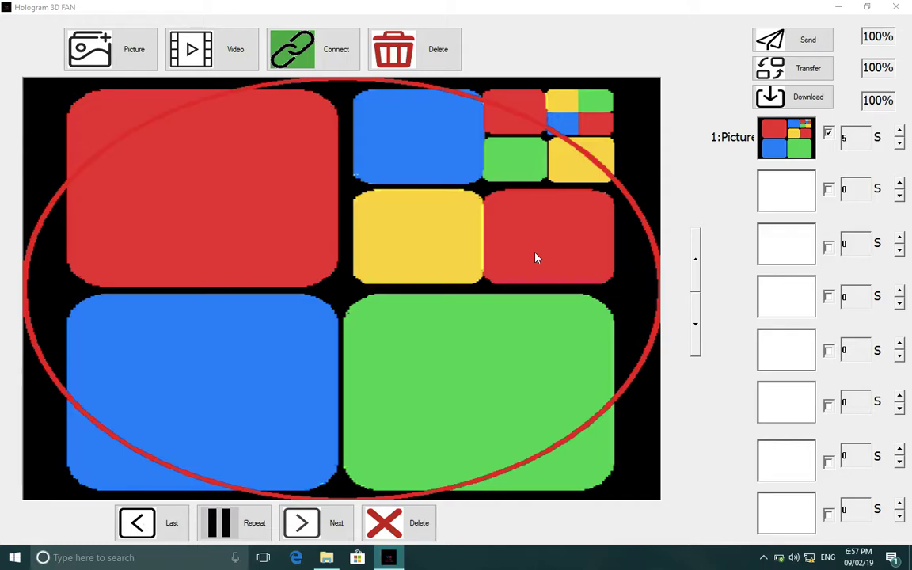
key("ctrl+Left")
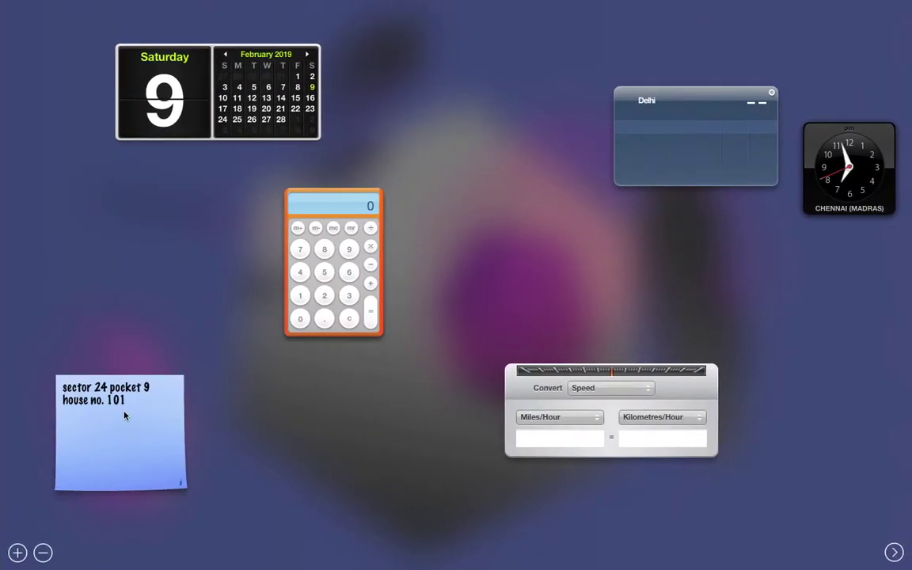
Clear the sticky note's old text and move the note up and to the right.
left_click(123, 414)
key("super+a")
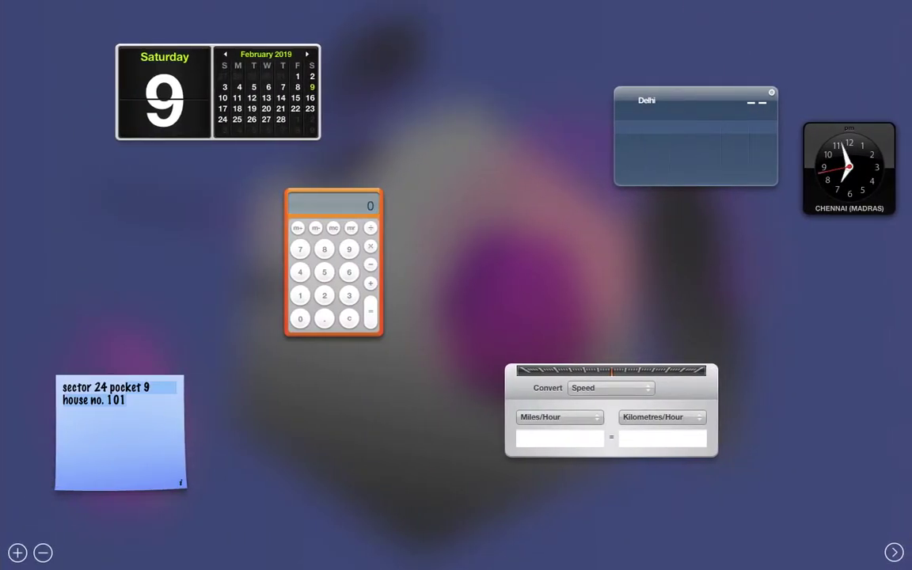
key("BackSpace")
key("BackSpace")
key("BackSpace")
key("BackSpace")
key("BackSpace")
key("BackSpace")
key("BackSpace")
key("BackSpace")
key("BackSpace")
key("BackSpace")
key("BackSpace")
key("BackSpace")
key("BackSpace")
key("BackSpace")
key("BackSpace")
key("BackSpace")
key("BackSpace")
key("BackSpace")
key("BackSpace")
key("BackSpace")
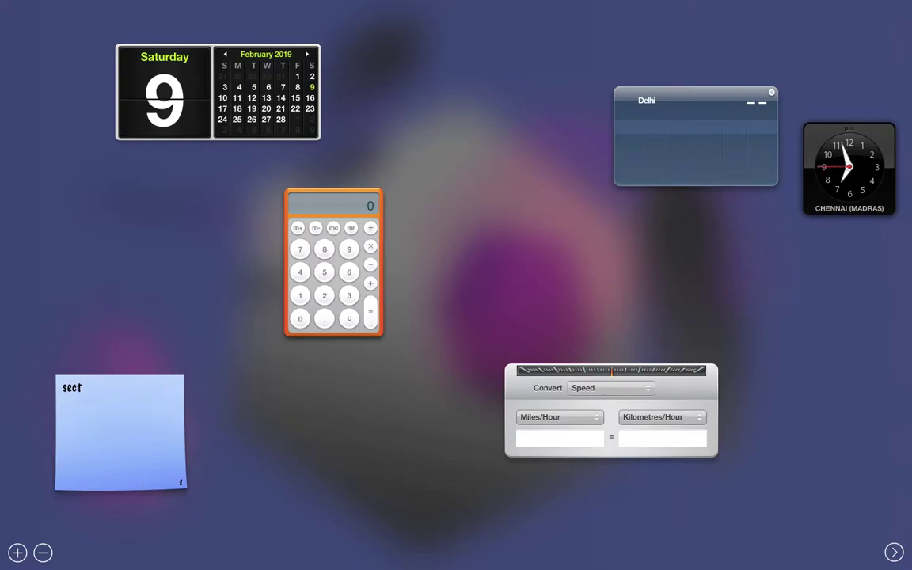
key("BackSpace")
key("BackSpace")
key("BackSpace")
type("now")
left_click_drag(130, 406, 241, 393)
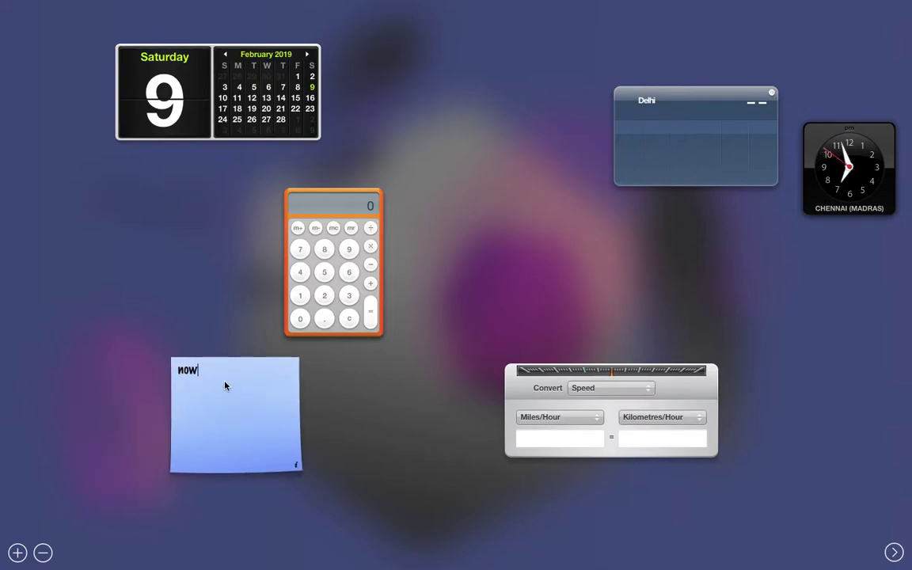
key("BackSpace")
key("BackSpace")
key("BackSpace")
Write a tip to restart the fan once Send hits 100%, then return to Windows.
type("Now ")
type("after")
type(" the")
type("8")
key("BackSpace")
type("\"Send\"")
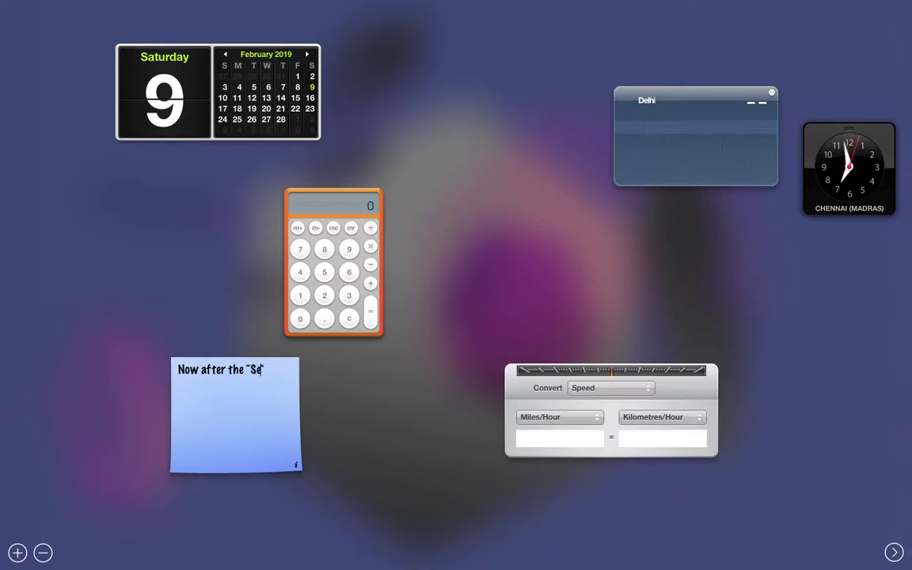
type(" part co")
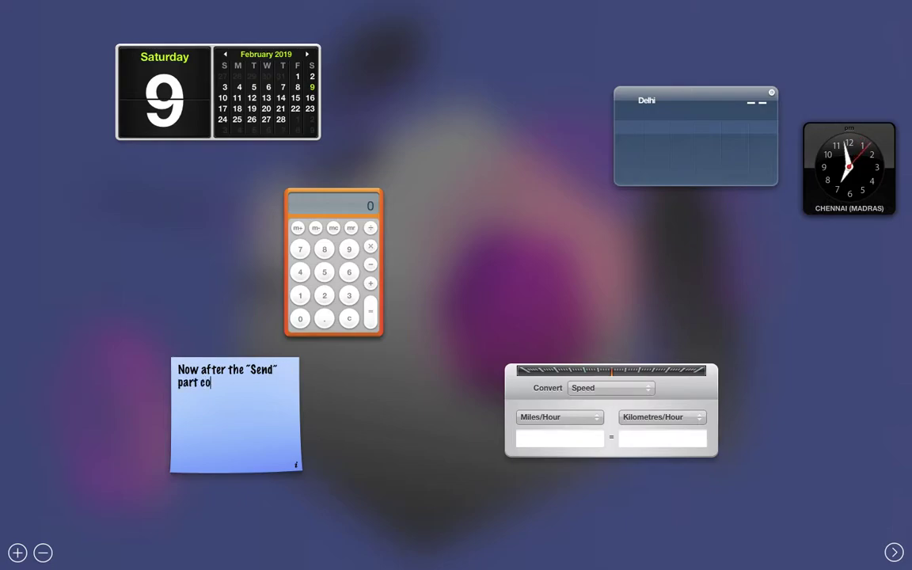
type("mes to 100%")
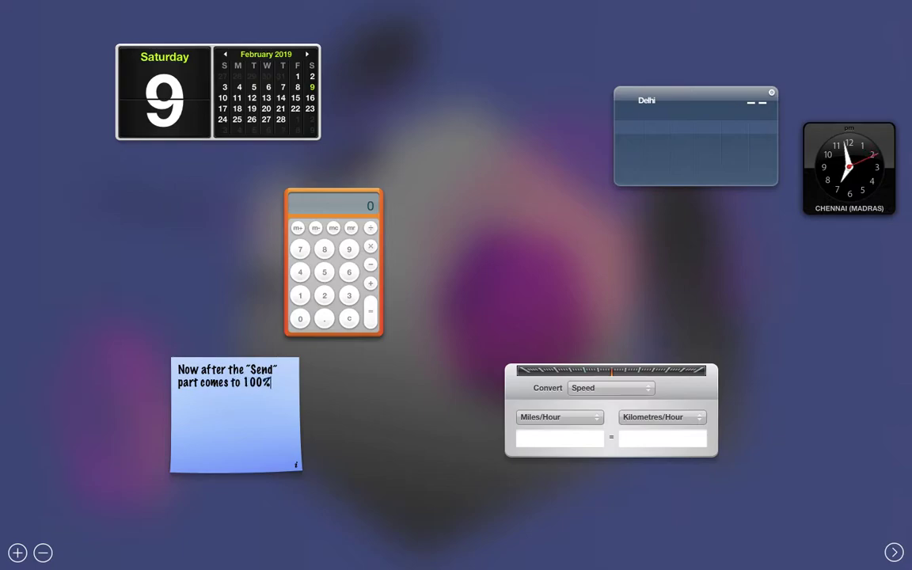
type(" just restart")
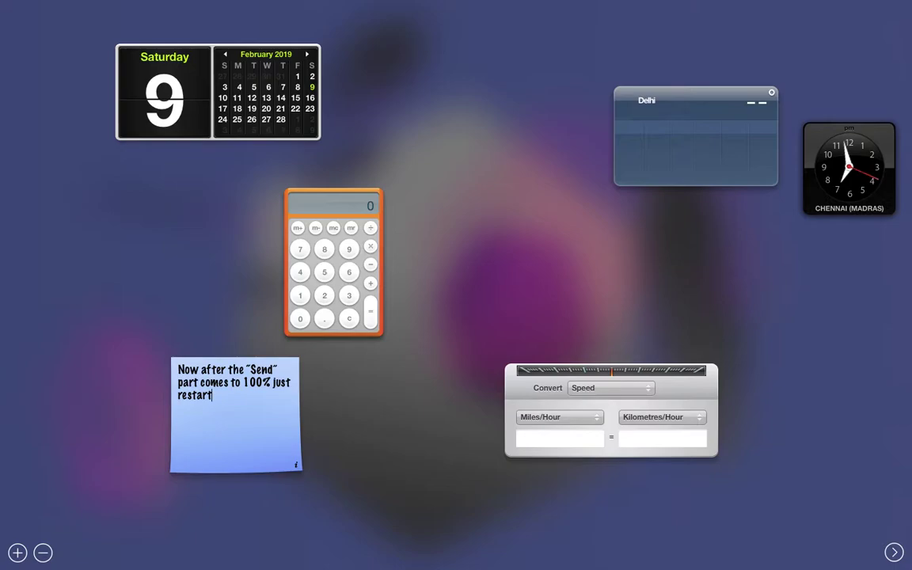
type(" your fan and")
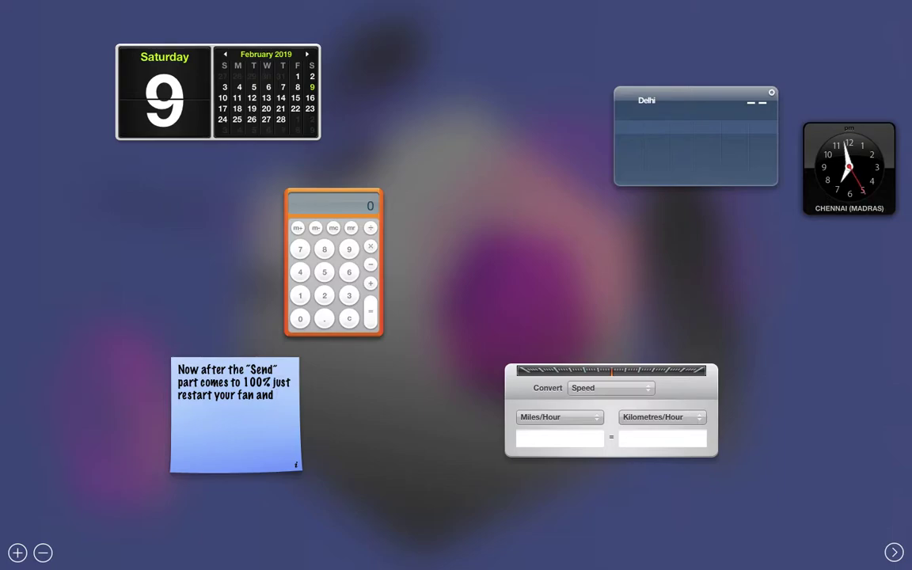
key("BackSpace")
key("BackSpace")
key("BackSpace")
key("BackSpace")
type("or leave it as it i")
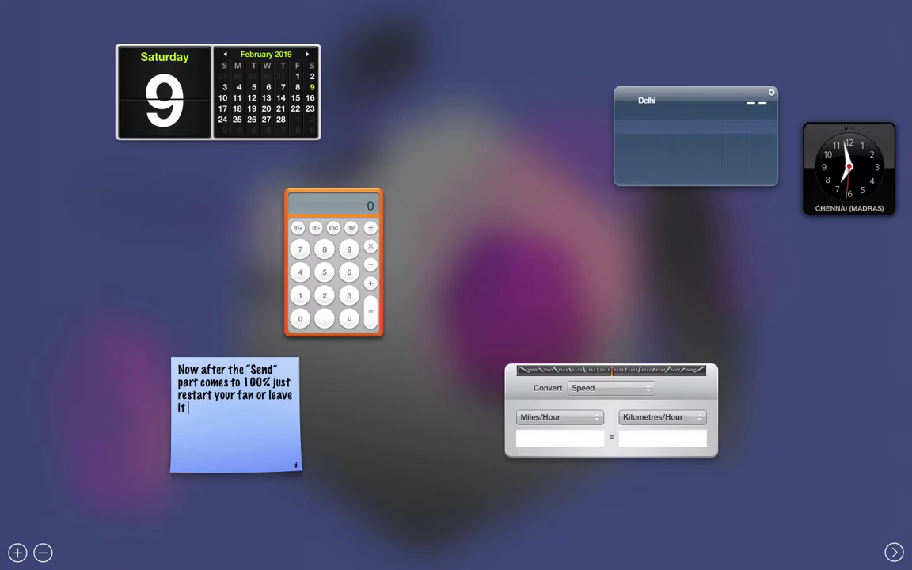
type("s ")
type("for fe")
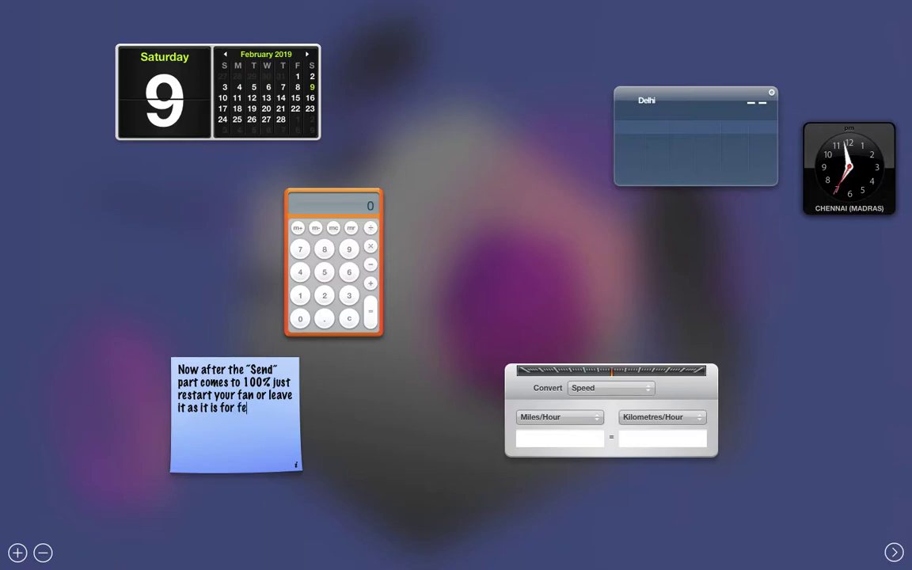
type("w minute")
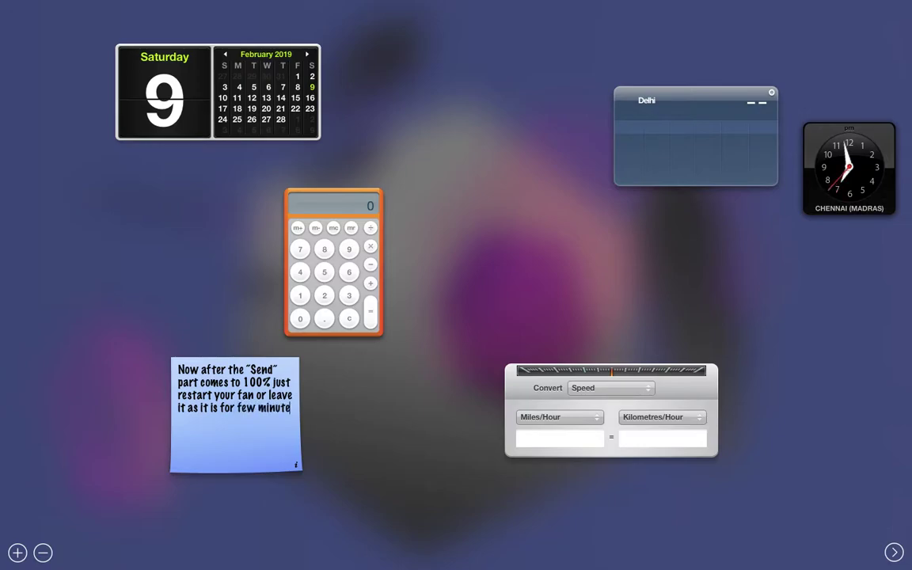
type("s and")
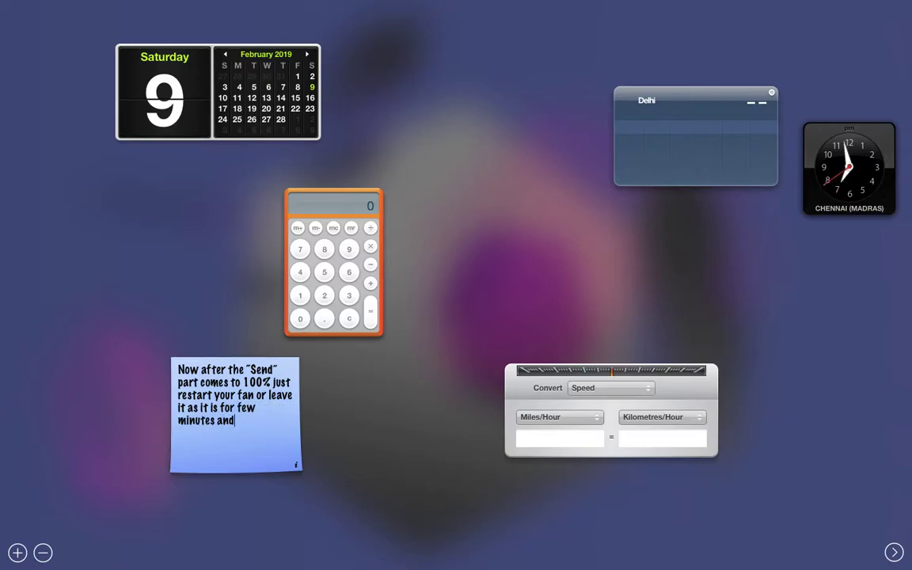
type("you will be able ")
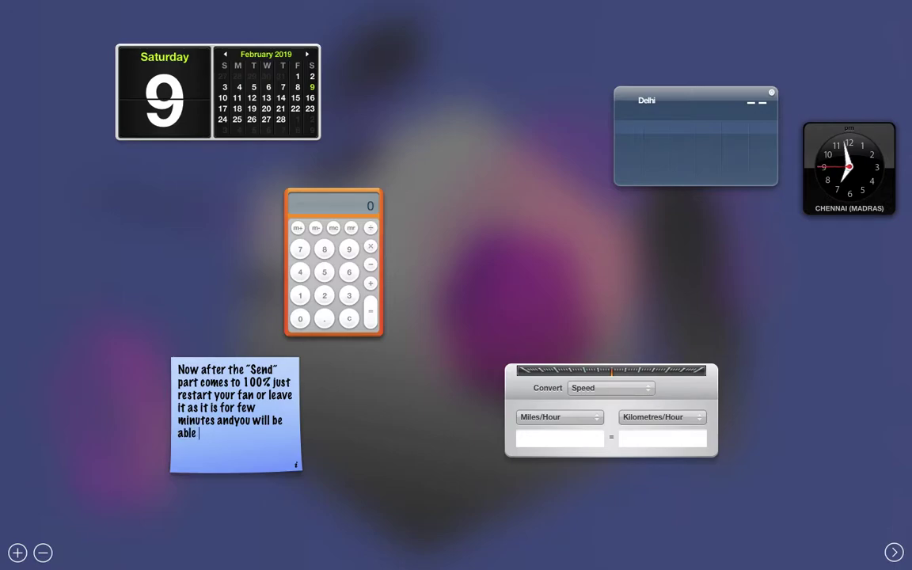
type("to see your image/video ")
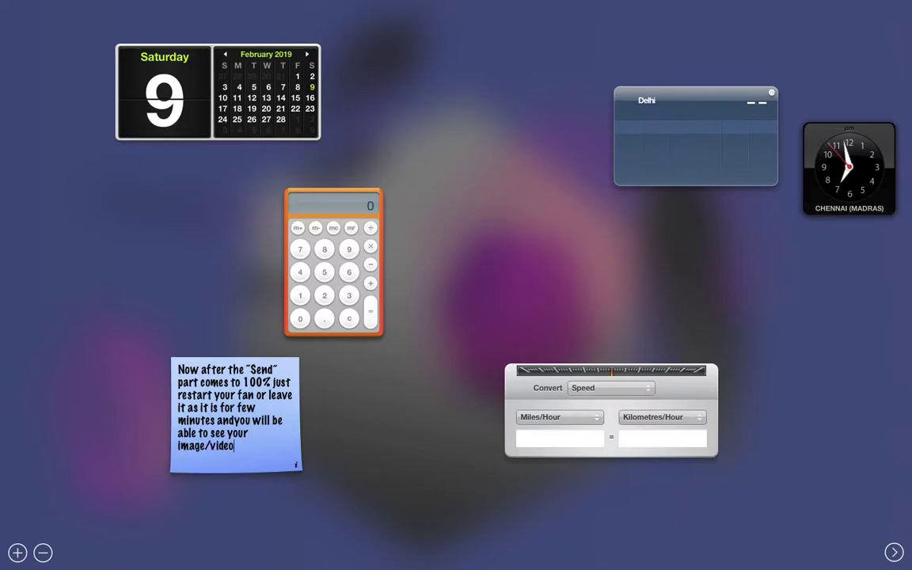
type("on the fan wit")
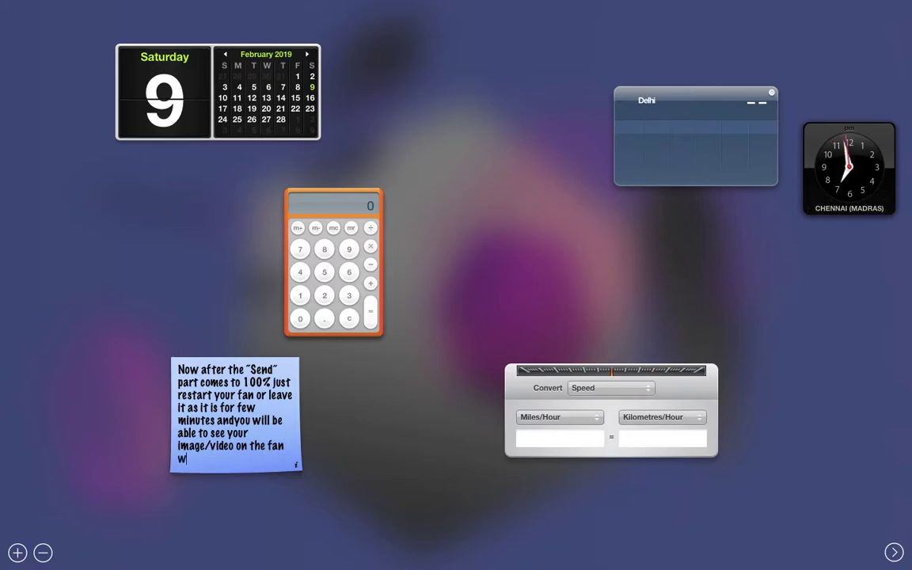
key("BackSpace")
key("BackSpace")
key("BackSpace")
type(".")
key("ctrl+Right")
key("ctrl+Right")
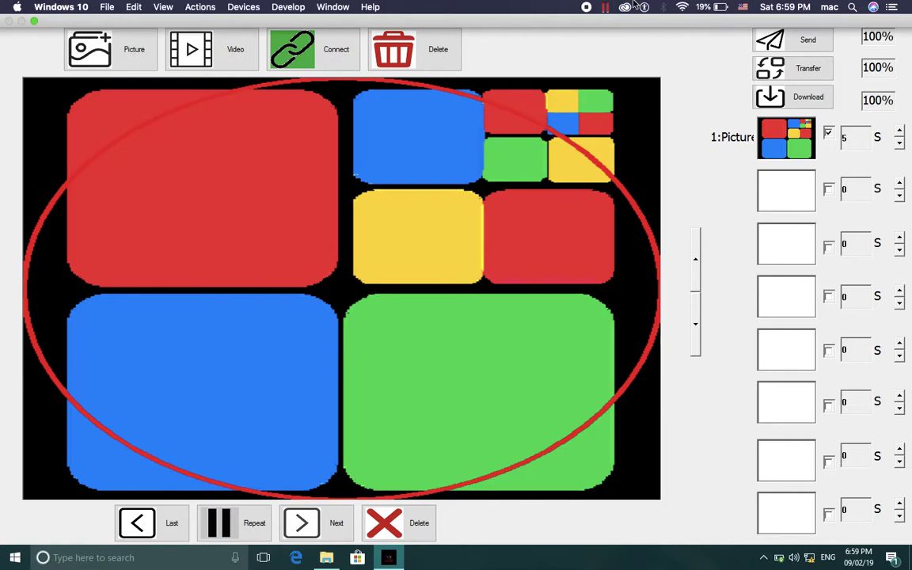